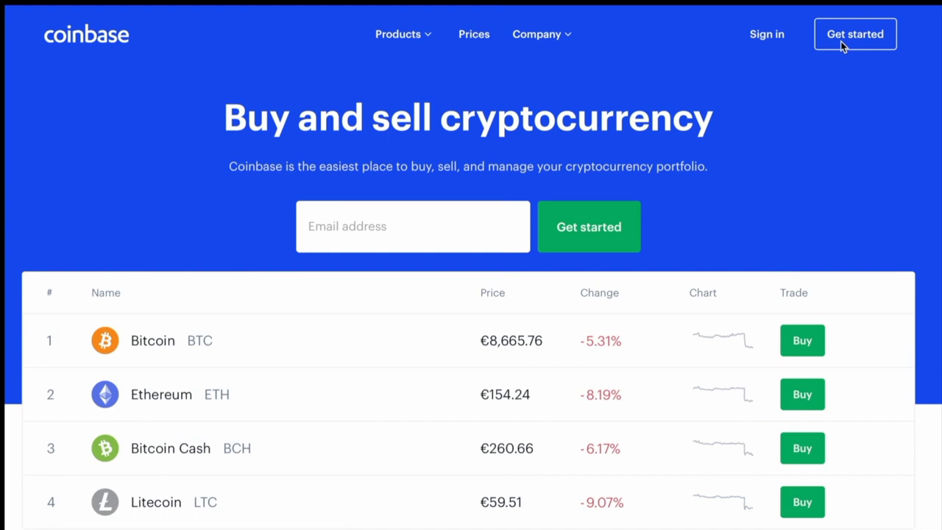
Create the account with first and last name, email and a password, accepting the age and user terms.
left_click(841, 41)
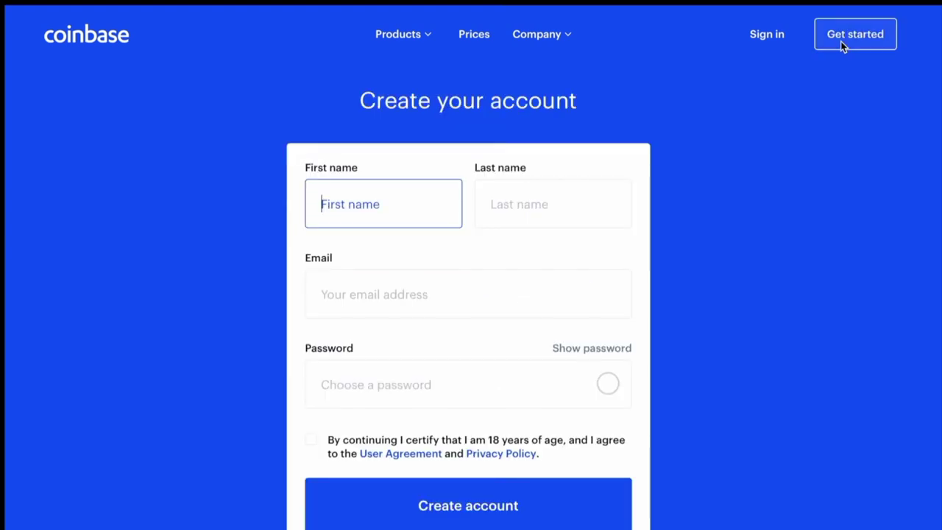
key("Tab")
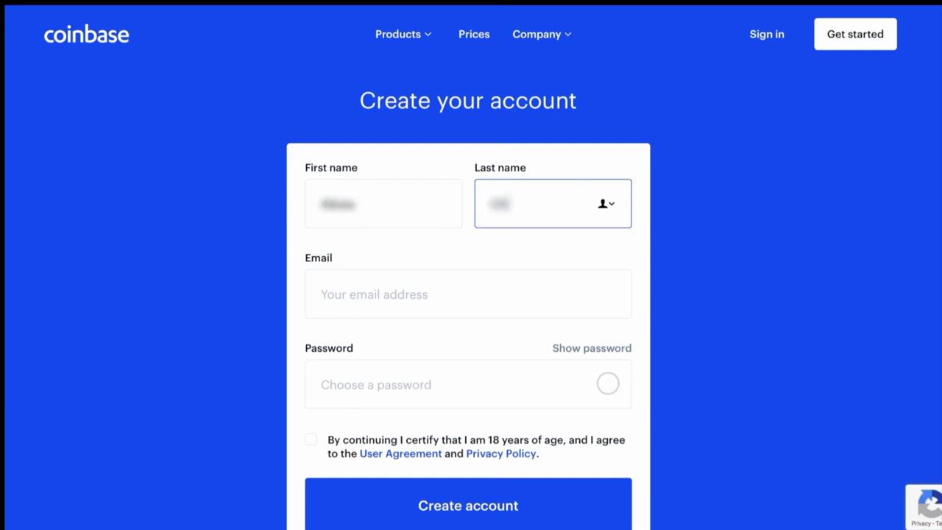
key("Tab")
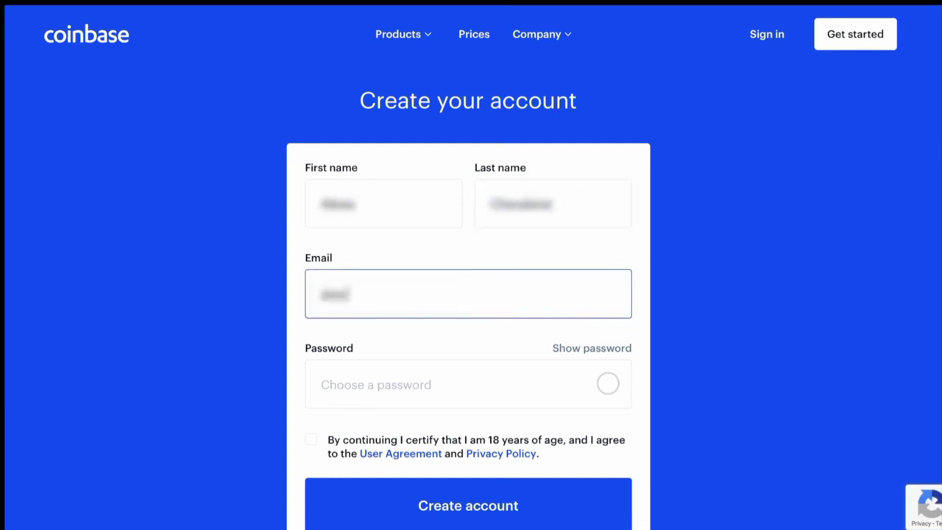
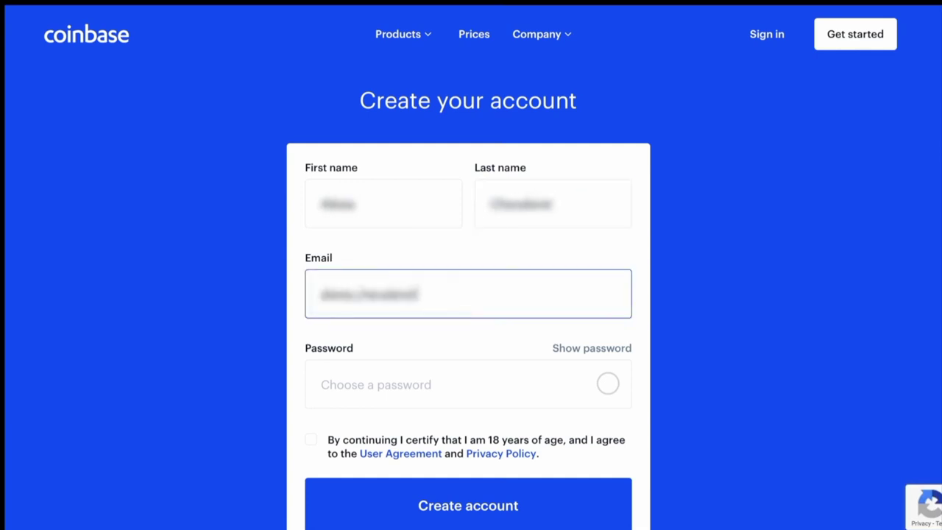
key("Tab")
type("••••••••••")
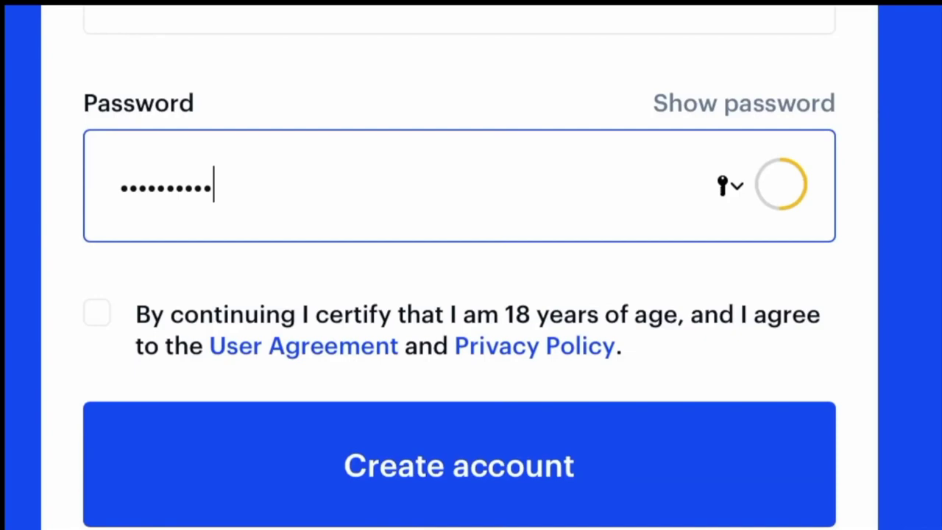
left_click(97, 314)
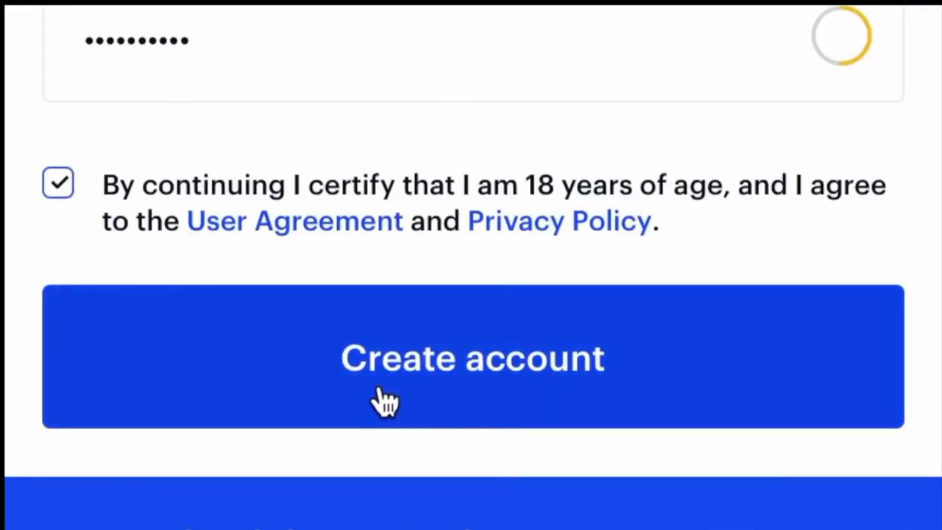
left_click(386, 393)
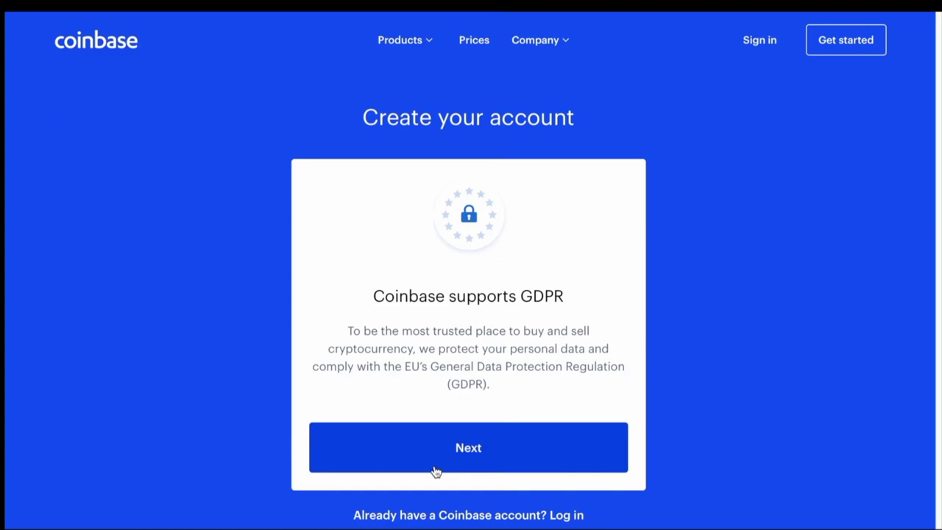
Continue past the GDPR notice, decline personalized email updates, and verify the email address.
left_click(458, 460)
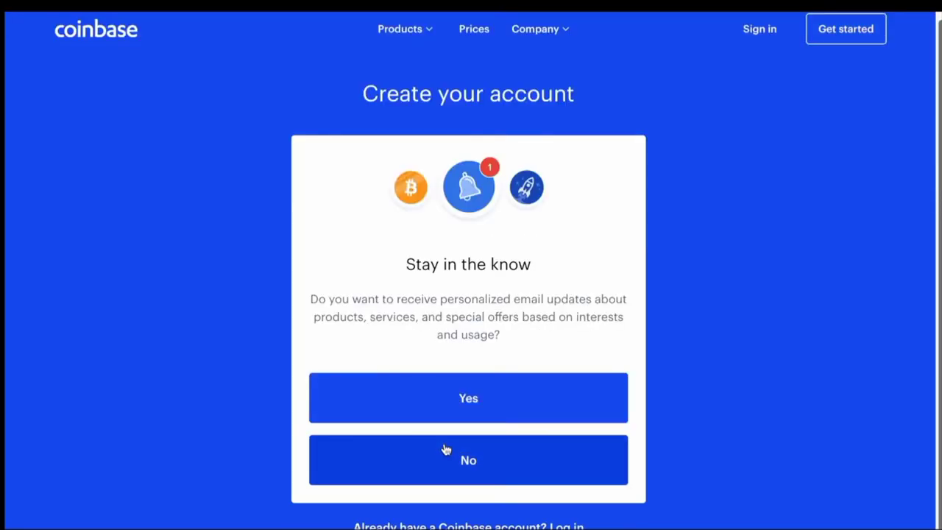
left_click(445, 450)
scroll(543, 98, "down", 1)
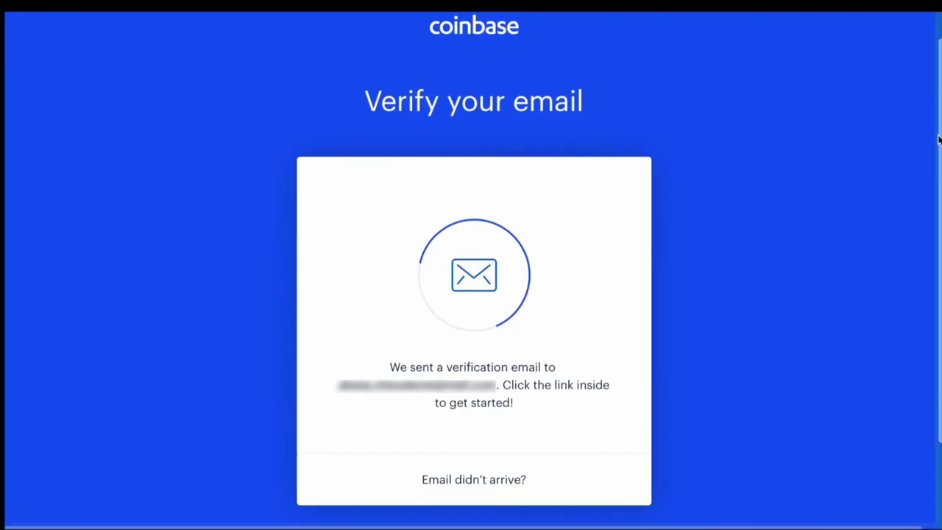
left_click(464, 326)
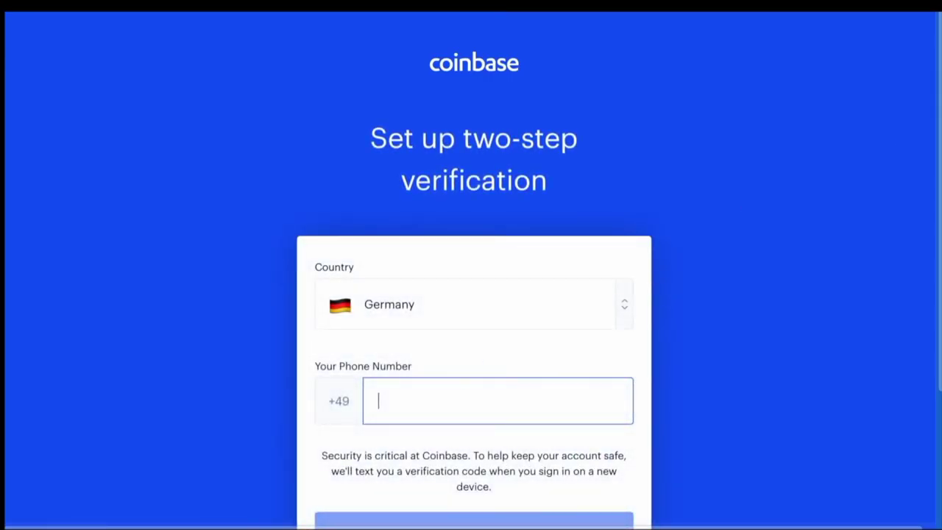
Set the two-step verification phone country to France (+33).
scroll(525, 177, "down", 2)
left_click(525, 176)
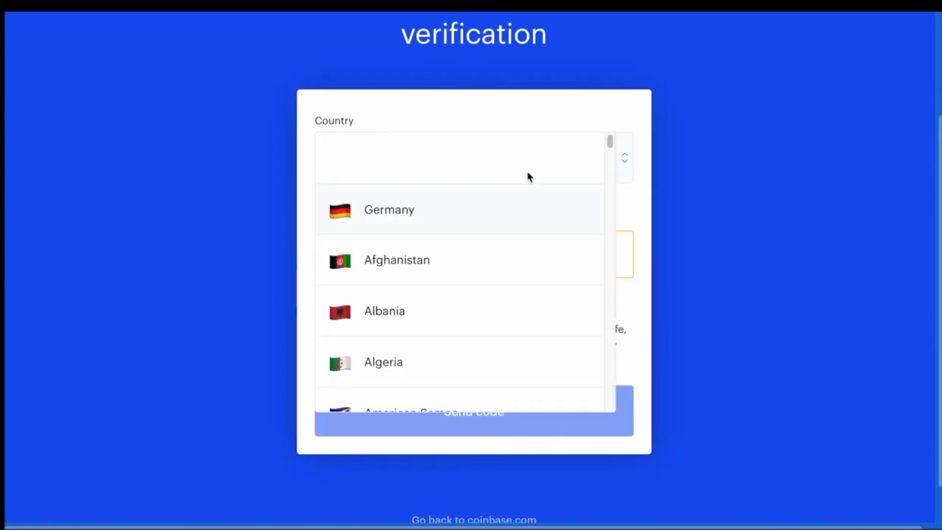
type("fr")
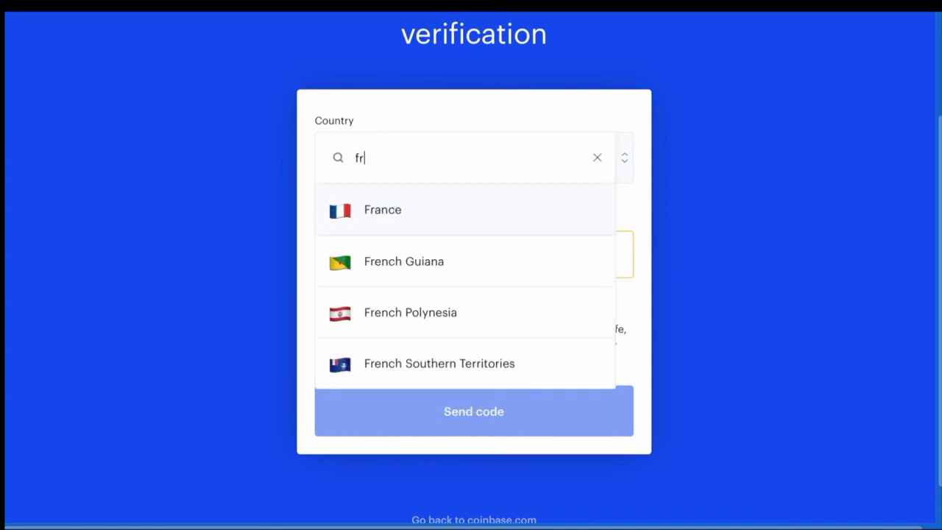
left_click(476, 225)
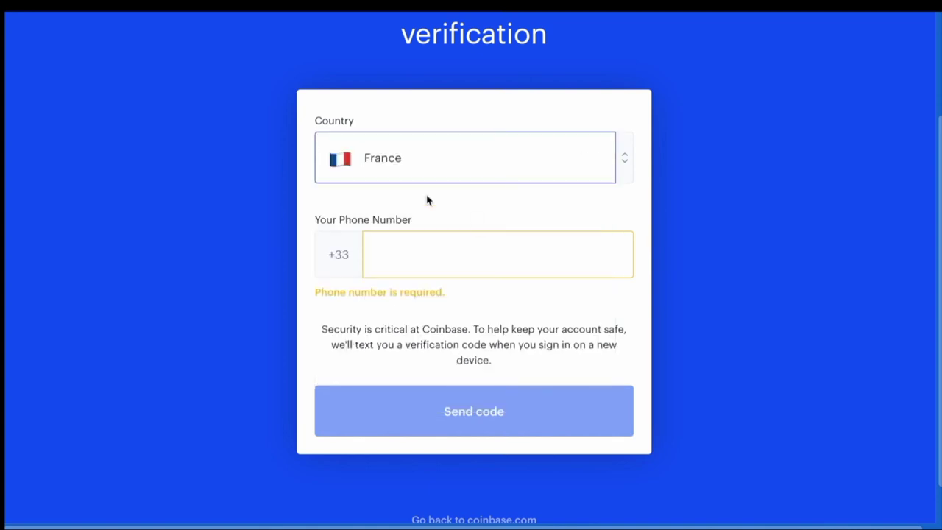
Enter the phone number, have the code texted, and type the seven-digit SMS code.
left_click(421, 251)
type("06")
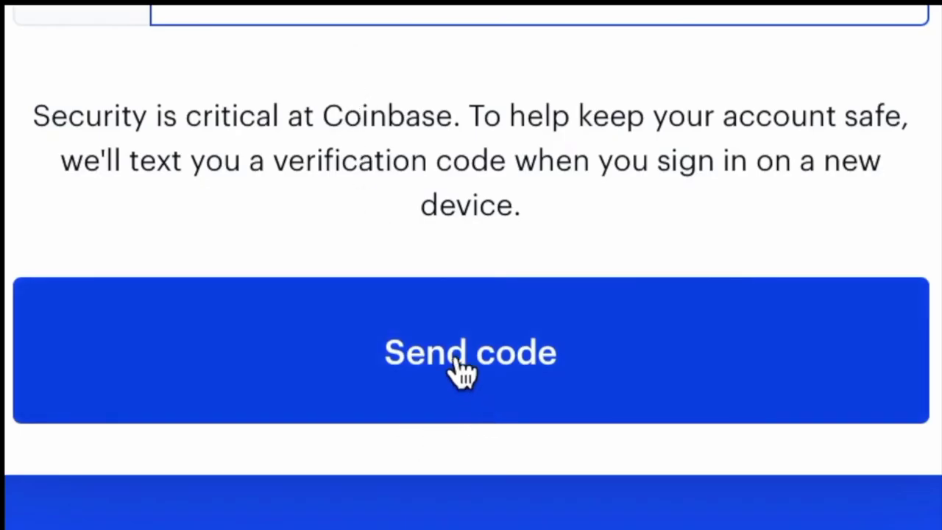
left_click(462, 371)
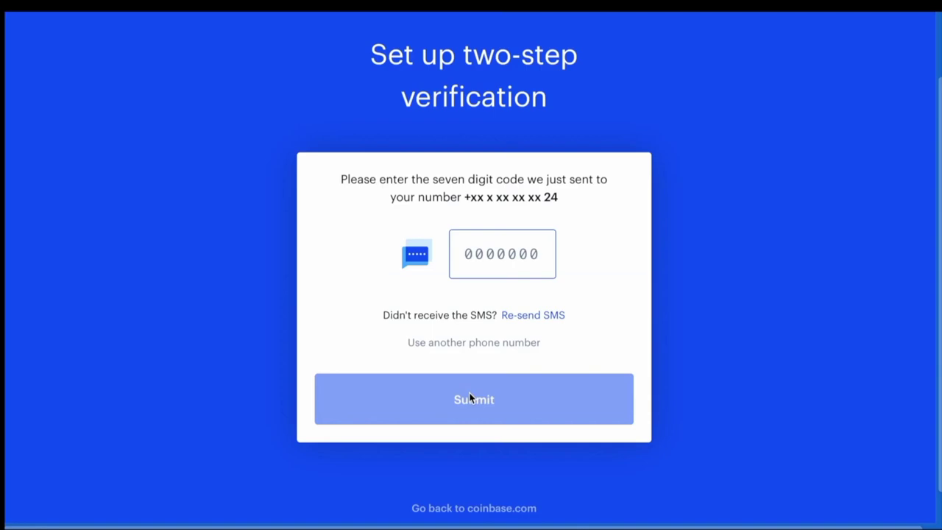
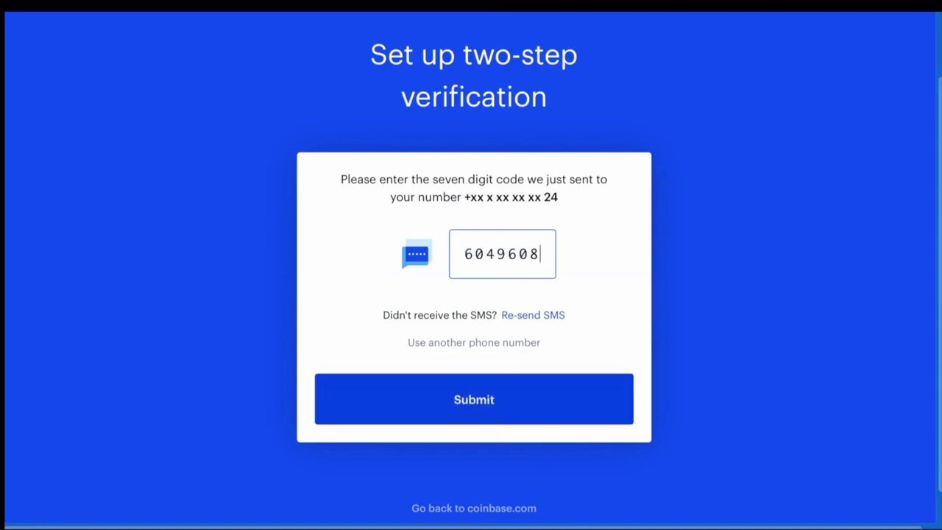
Submit the SMS code, then set intended use to Online Payments and source of funds to Occupation.
left_click(456, 422)
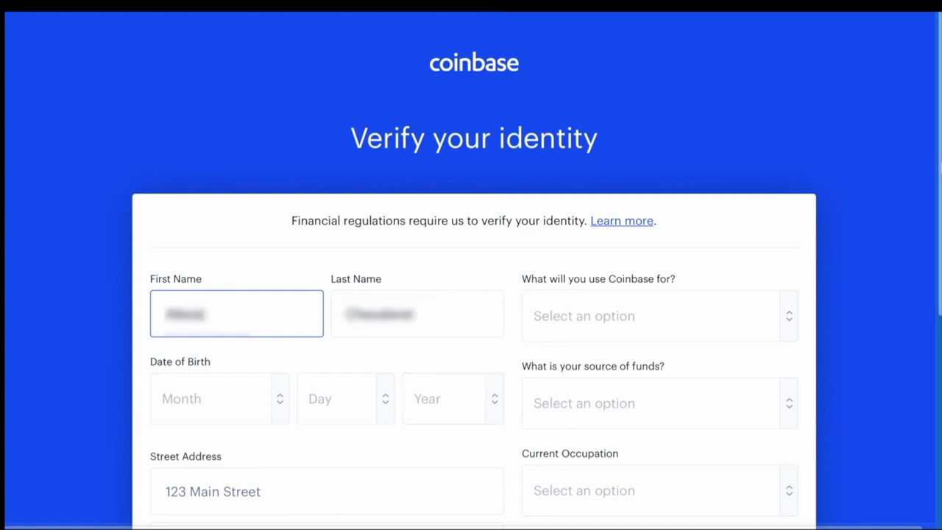
scroll(933, 265, "down", 3)
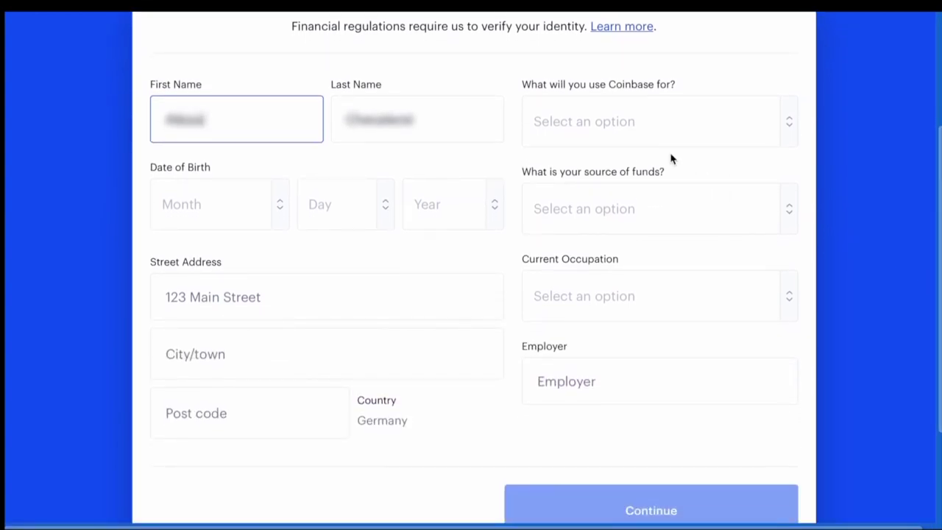
left_click(636, 126)
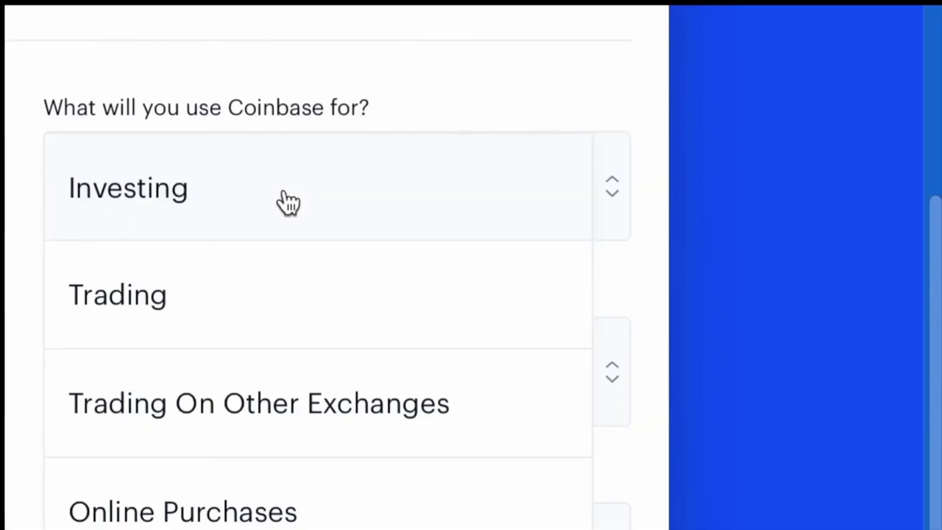
scroll(287, 202, "down", 3)
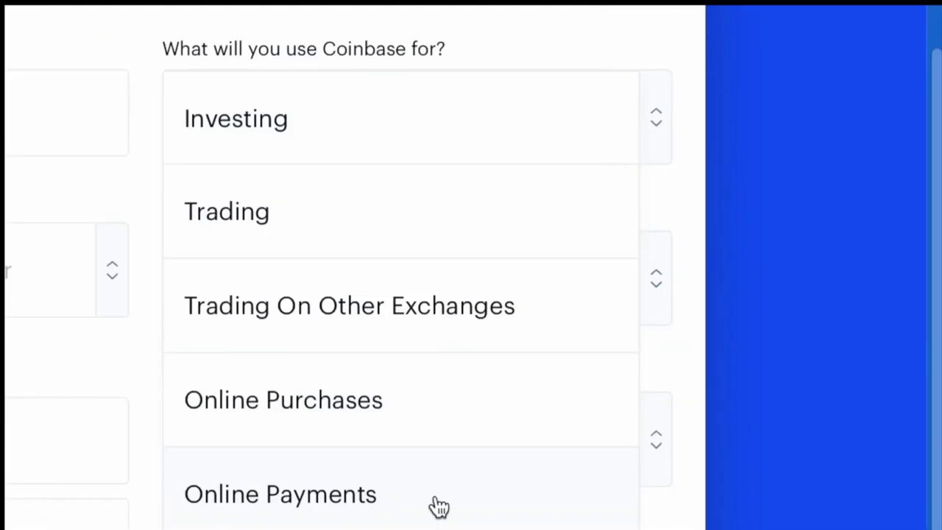
left_click(439, 506)
left_click(320, 162)
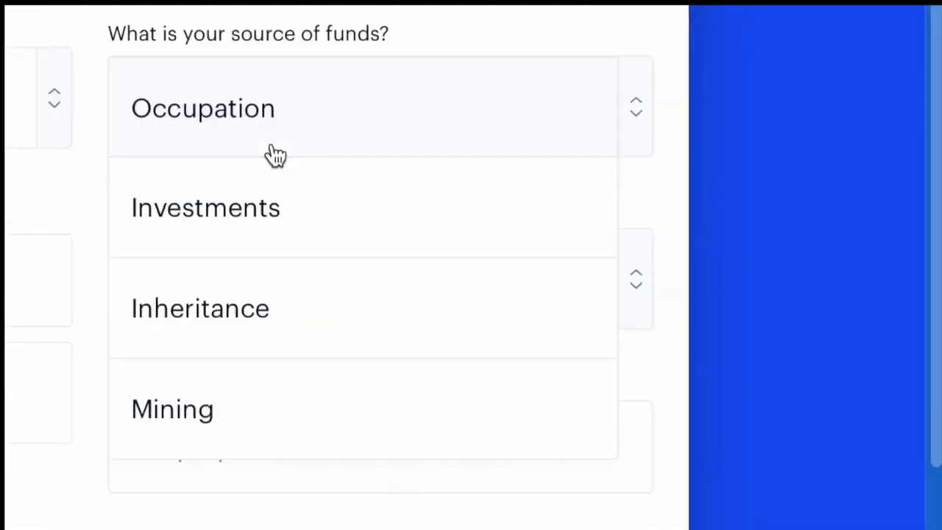
left_click(365, 144)
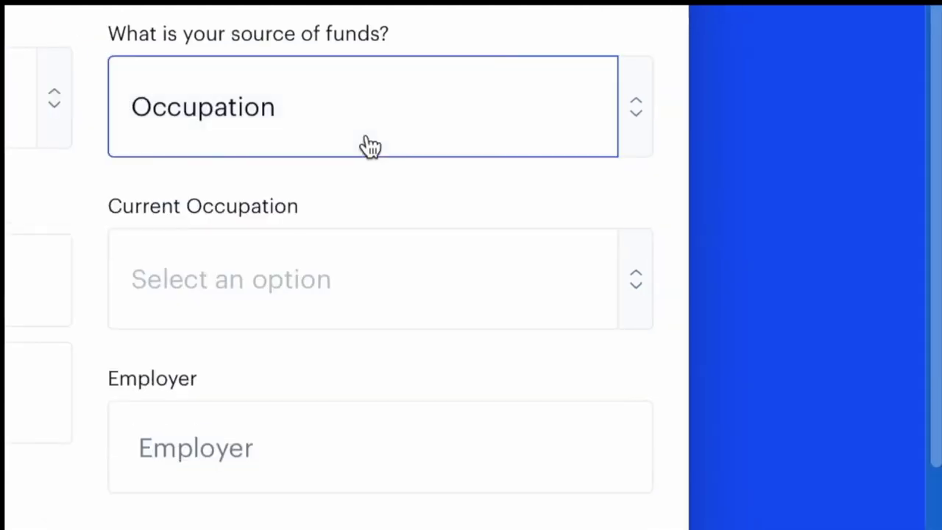
Set occupation to Photographer and employer to 'Self', and submit the profile details.
left_click(314, 287)
left_click_drag(631, 66, 643, 418)
left_click(370, 257)
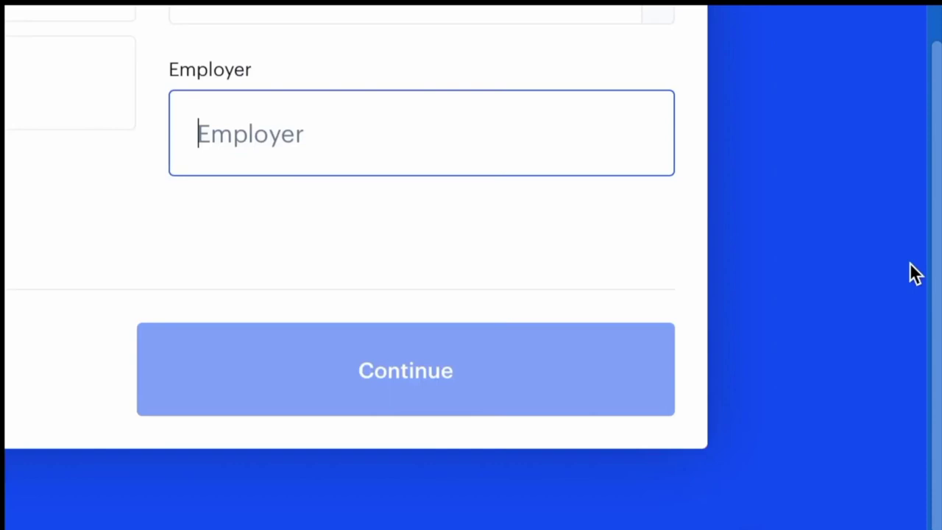
type("Self")
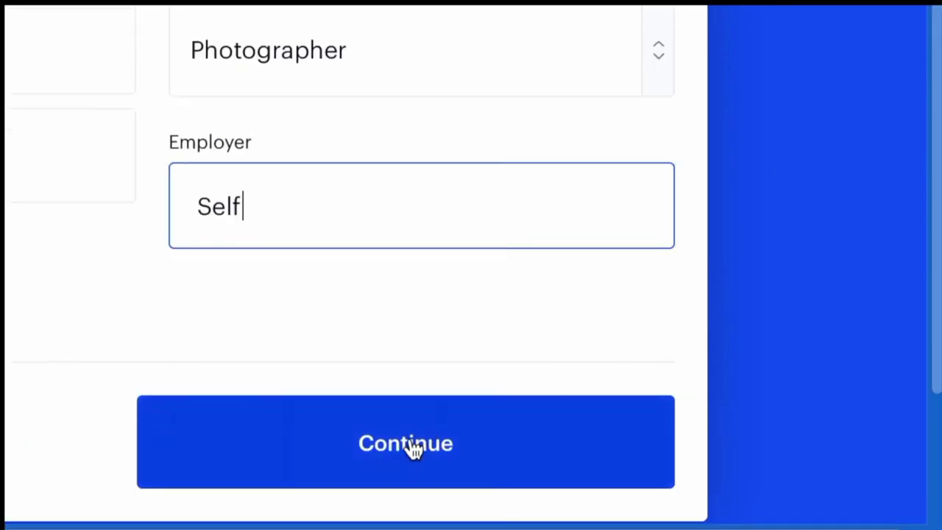
left_click(410, 368)
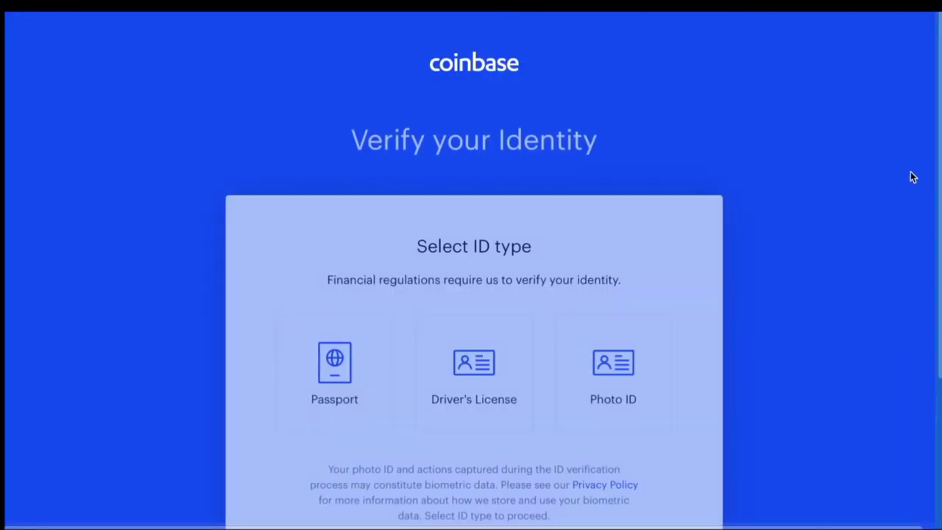
Choose Driver's License with File Upload and attach front and back ID images.
scroll(931, 178, "down", 2)
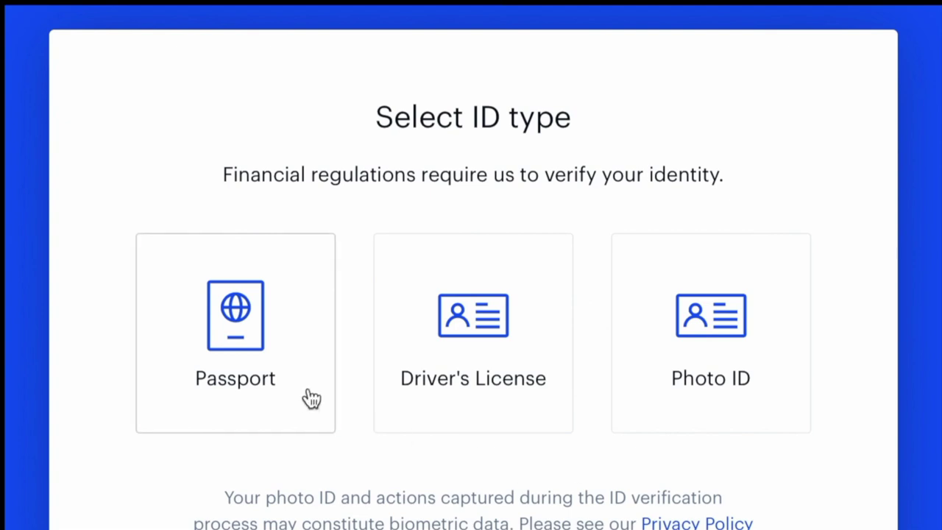
left_click(457, 377)
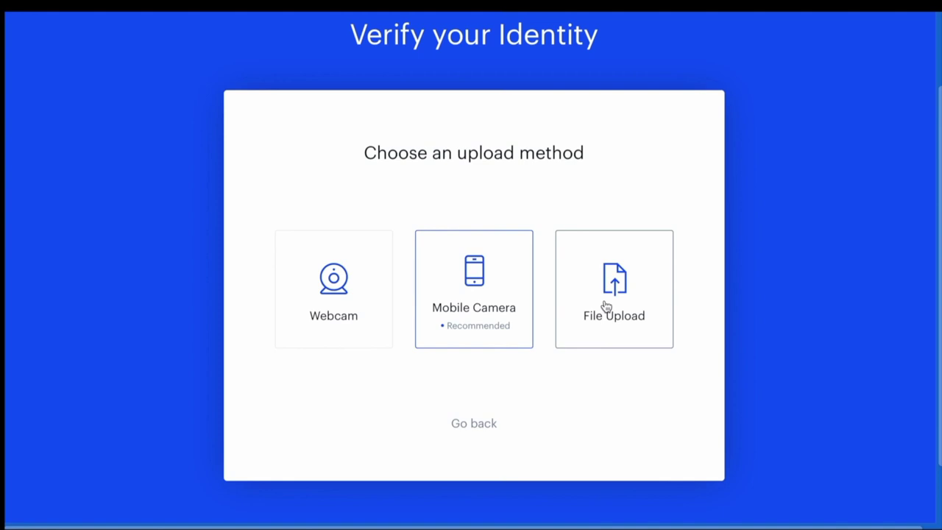
left_click(605, 306)
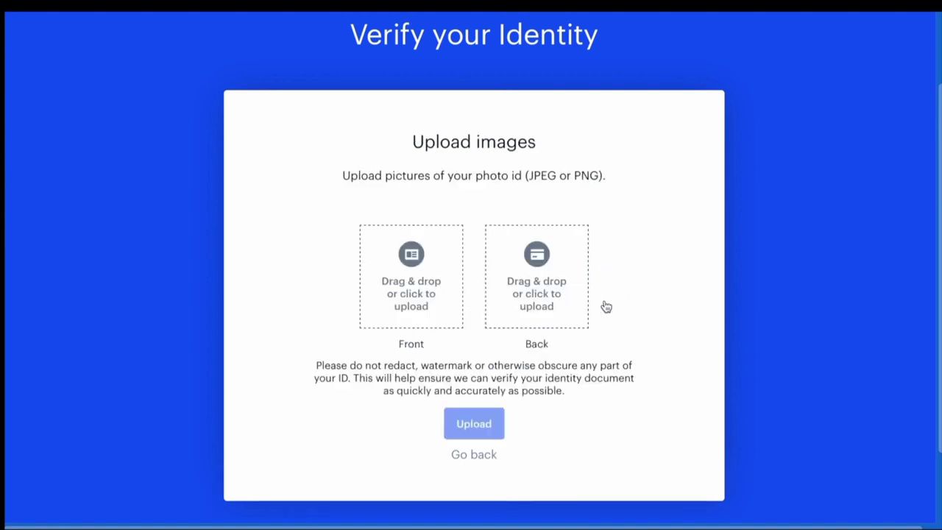
left_click(412, 273)
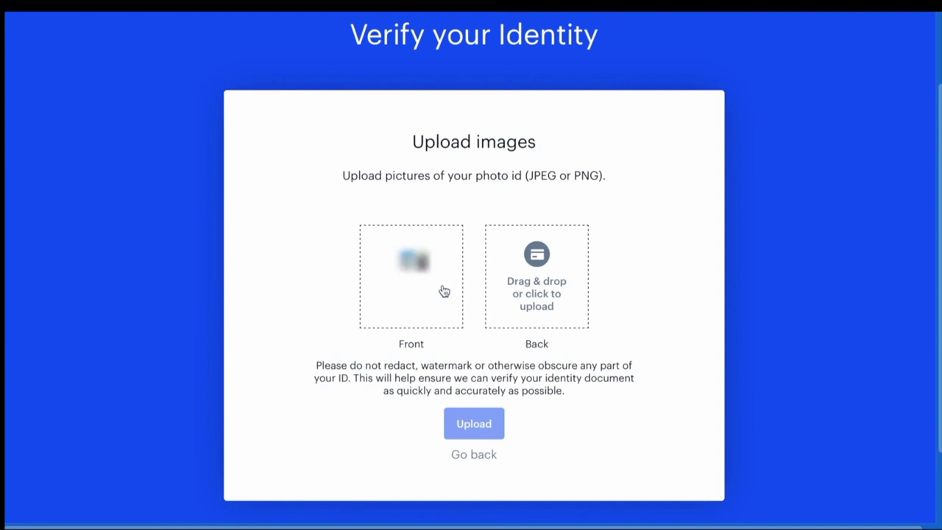
left_click(537, 280)
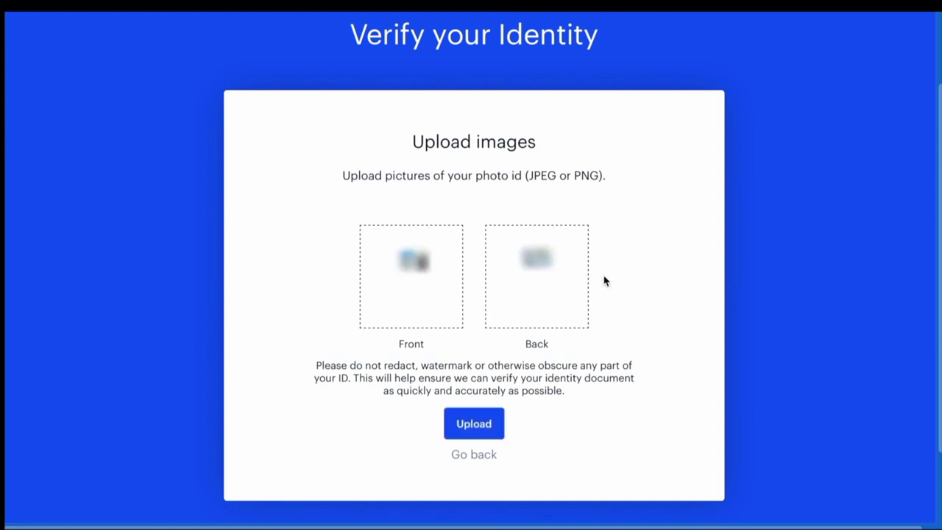
Submit the ID images, then sign back in with the keep-me-signed-in option checked.
left_click(489, 433)
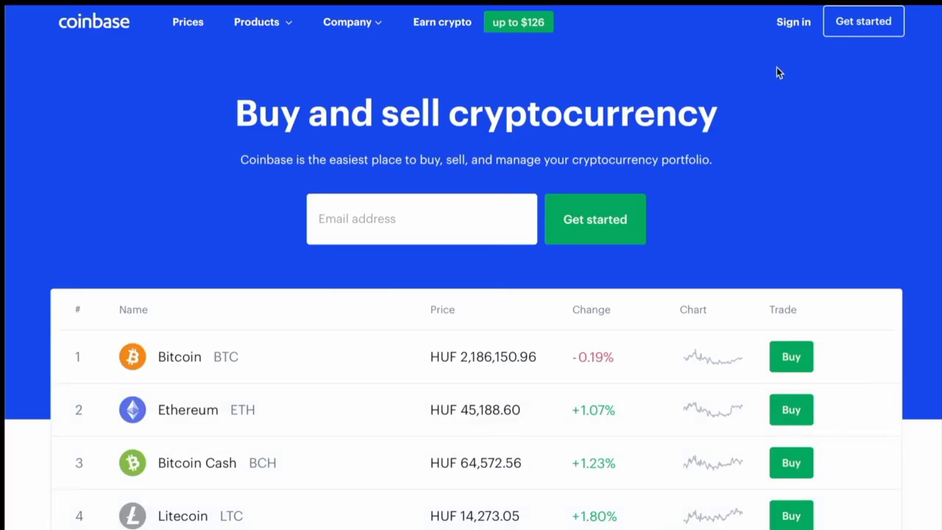
left_click(793, 23)
left_click(361, 261)
left_click(568, 270)
Enter the 2-step code, skip codes on this computer for 30 days, and authorize it by email.
left_click(446, 246)
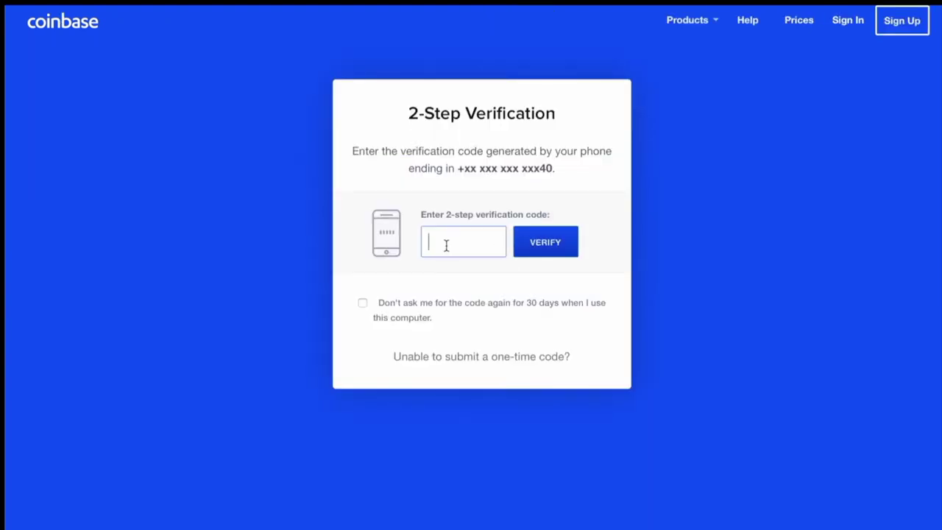
left_click(365, 305)
left_click(541, 251)
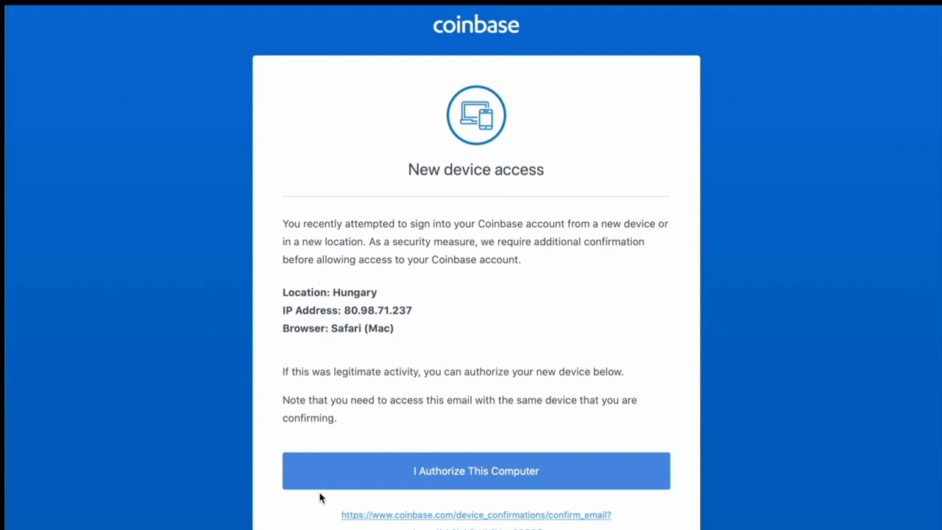
left_click(425, 479)
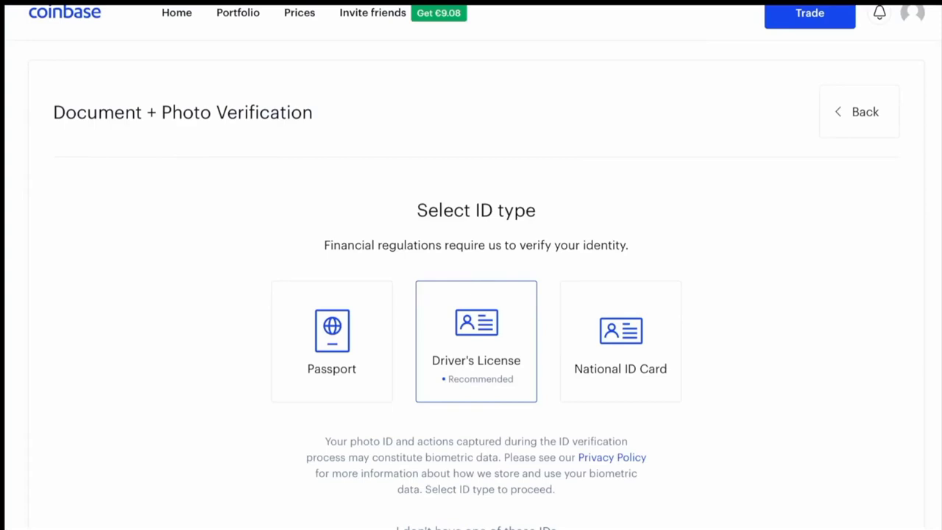
Scroll the Select ID type page to review the Passport, Driver's License and National ID Card options.
scroll(471, 294, "down", 3)
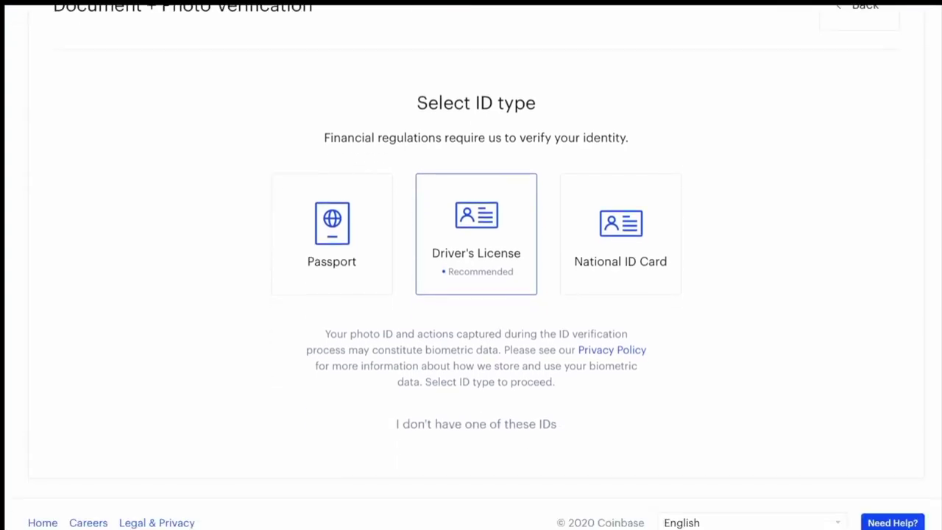
scroll(471, 295, "up", 3)
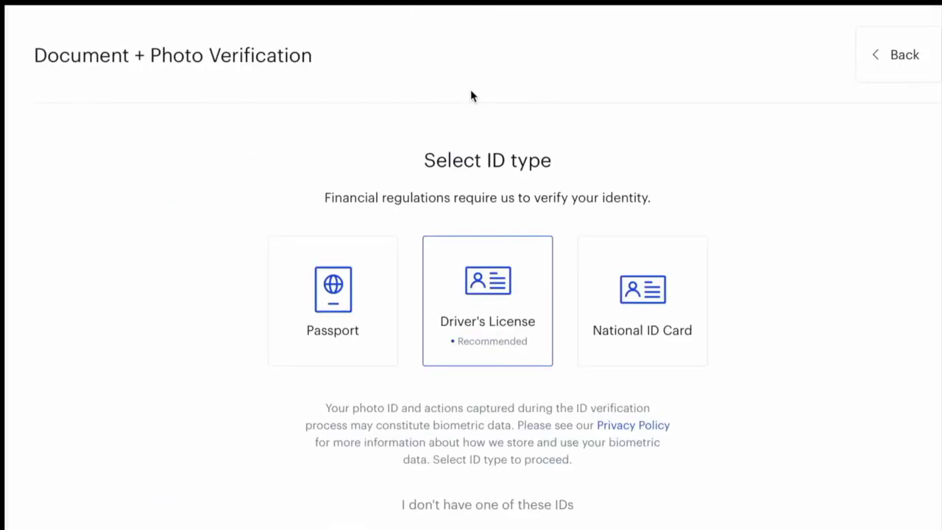
Choose Driver's License by File Upload and attach the front image found by searching 'führersche'.
left_click(477, 320)
left_click(541, 351)
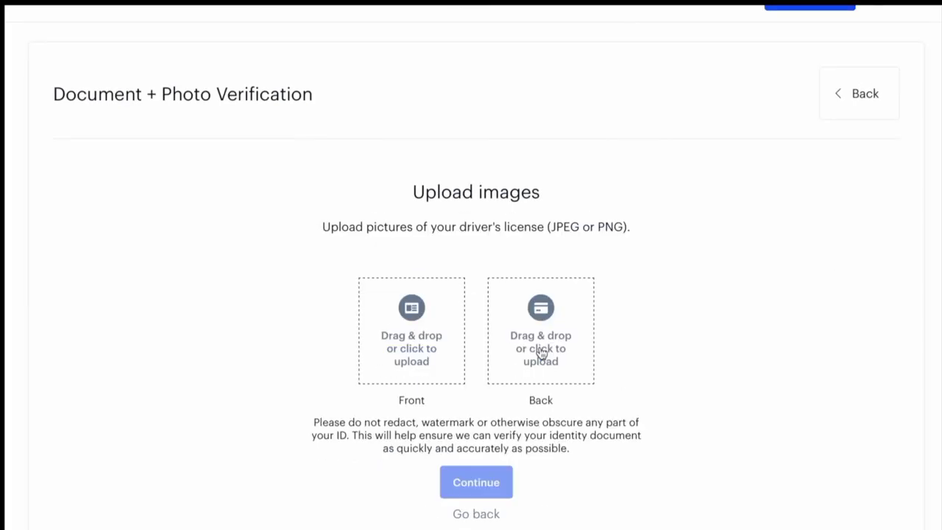
left_click(412, 322)
left_click(668, 20)
type("f")
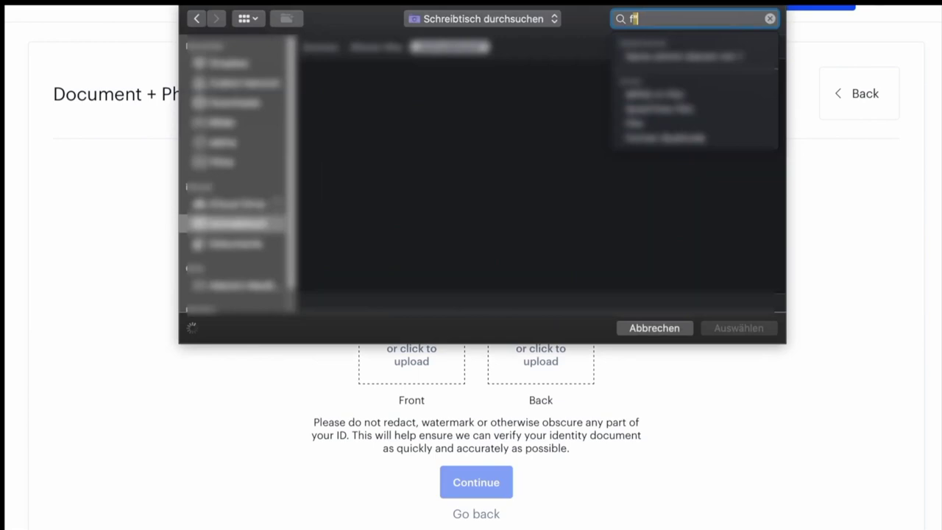
type("ührersche")
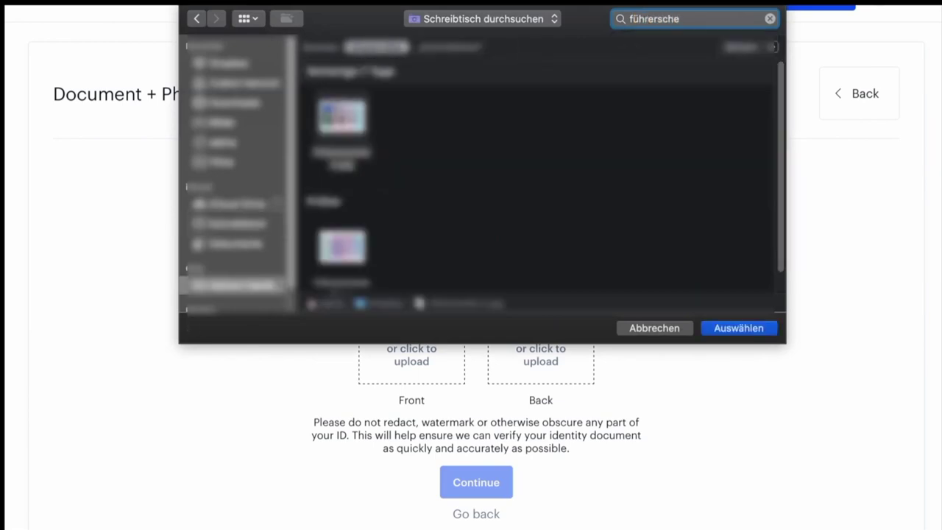
key("Return")
Attach the license back image from a 'führersche' search and continue to the selfie step.
scroll(504, 305, "down", 1)
left_click(505, 305)
left_click(664, 20)
type("f")
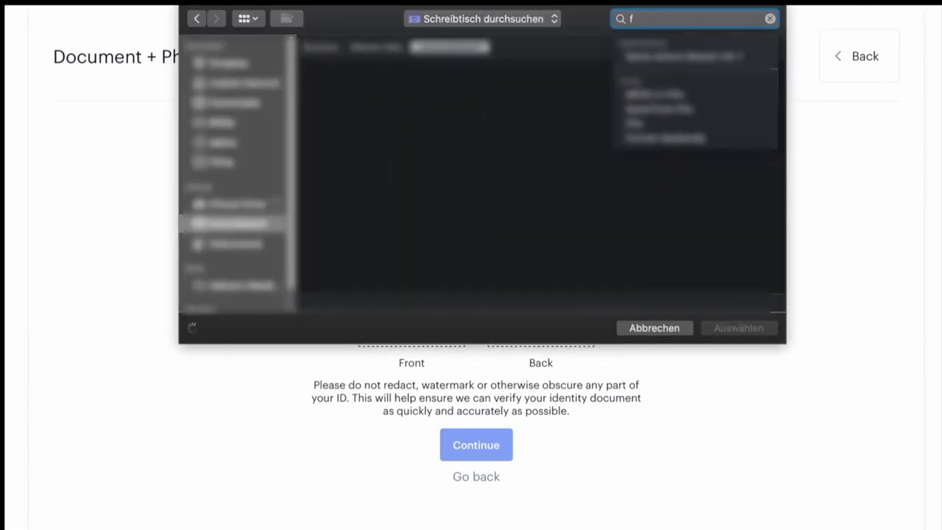
type("ührersch")
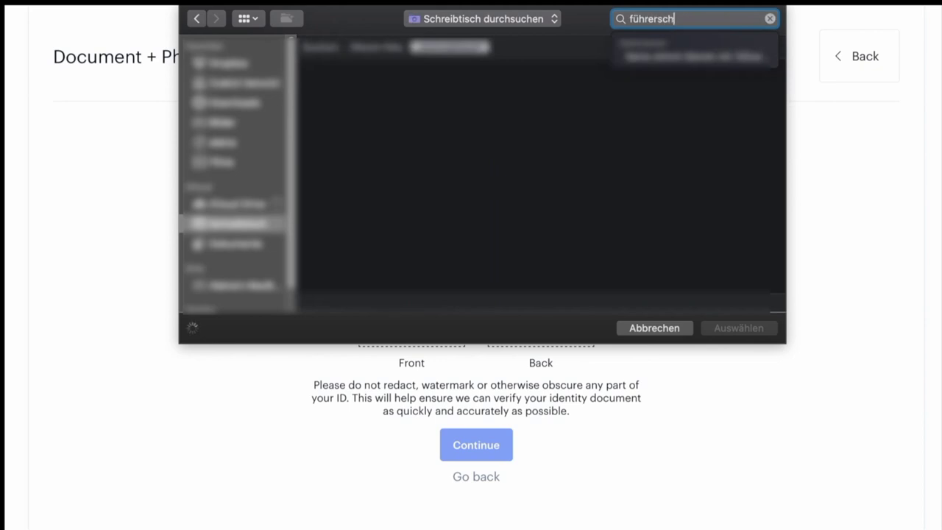
type("e")
key("Return")
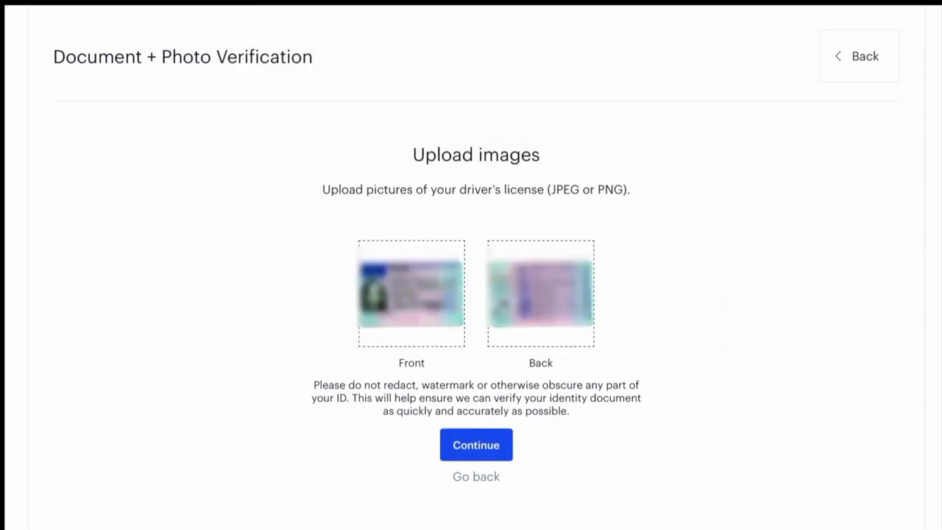
left_click(476, 445)
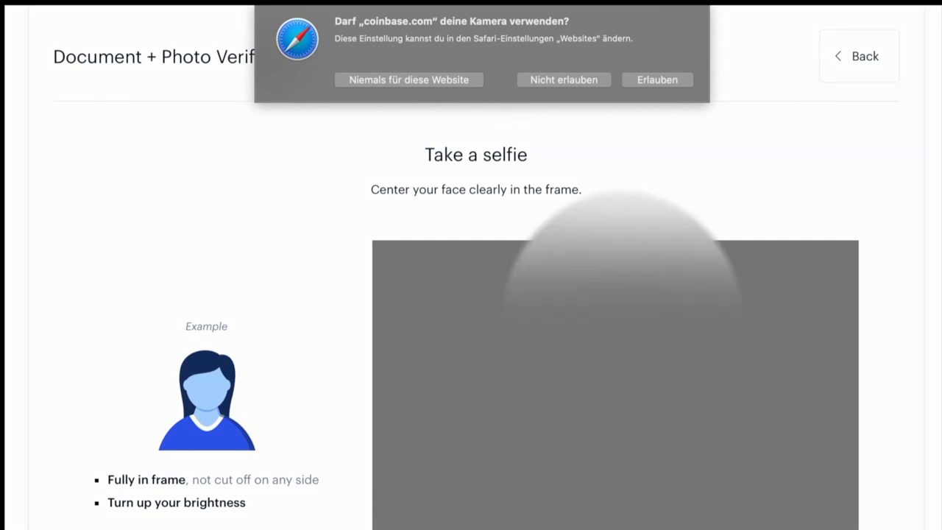
Allow camera access, capture a webcam selfie, and submit it for identity verification.
left_click(655, 80)
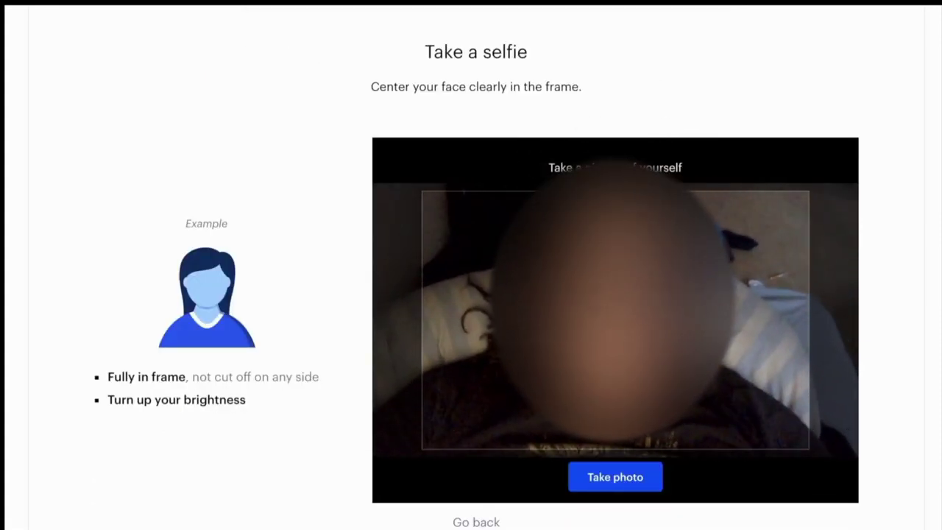
left_click(618, 483)
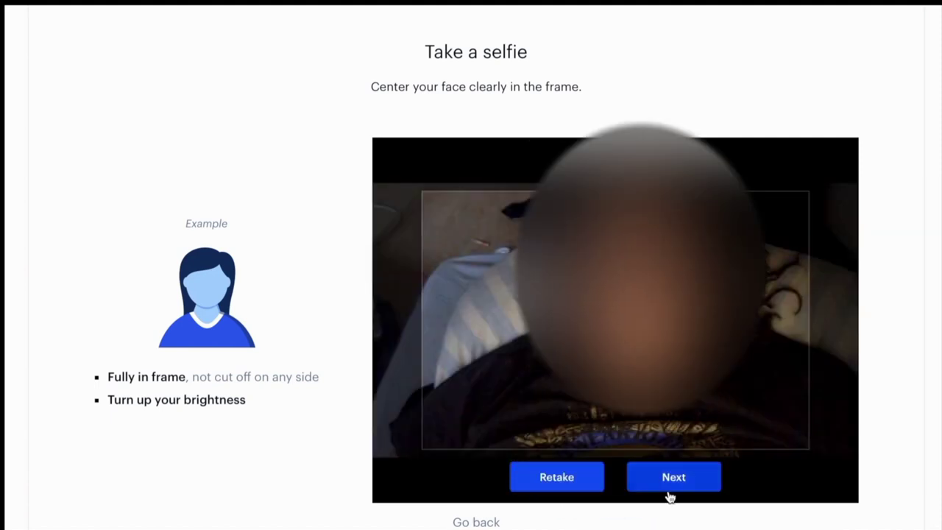
left_click(669, 492)
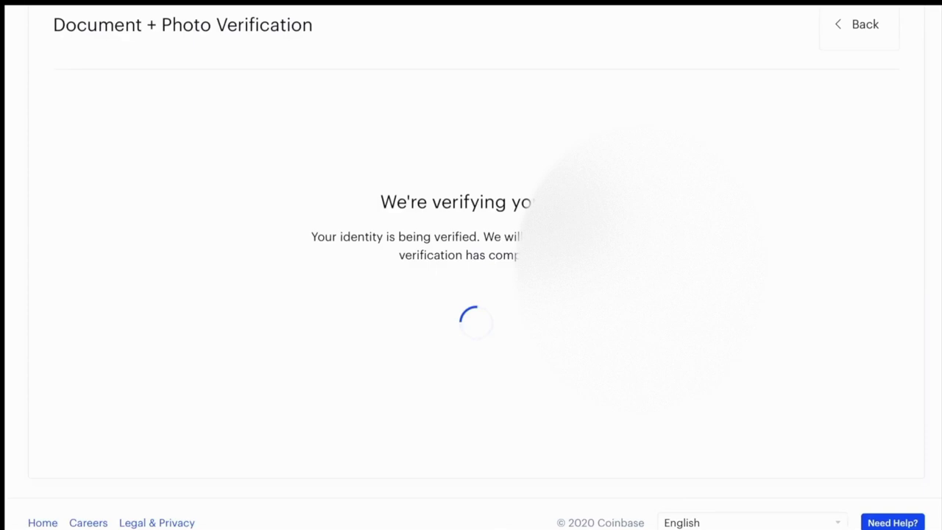